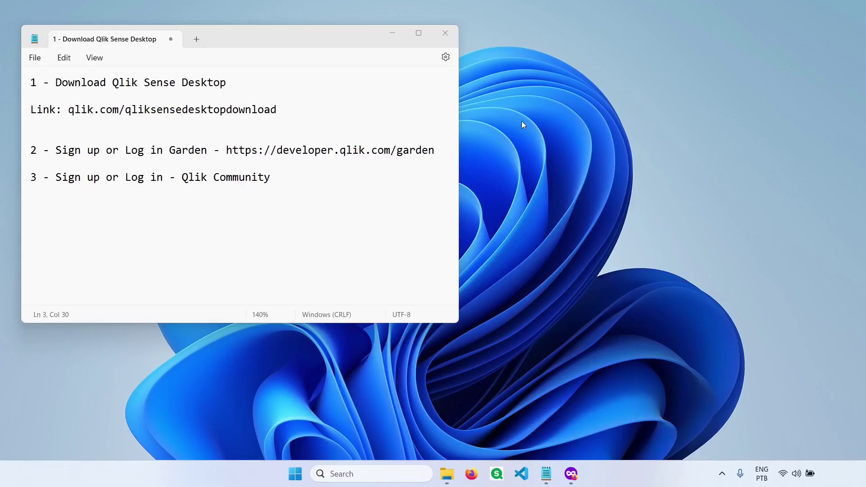
Select and copy the qlik.com Qlik Sense Desktop download URL from the Notepad notes
click(233, 109)
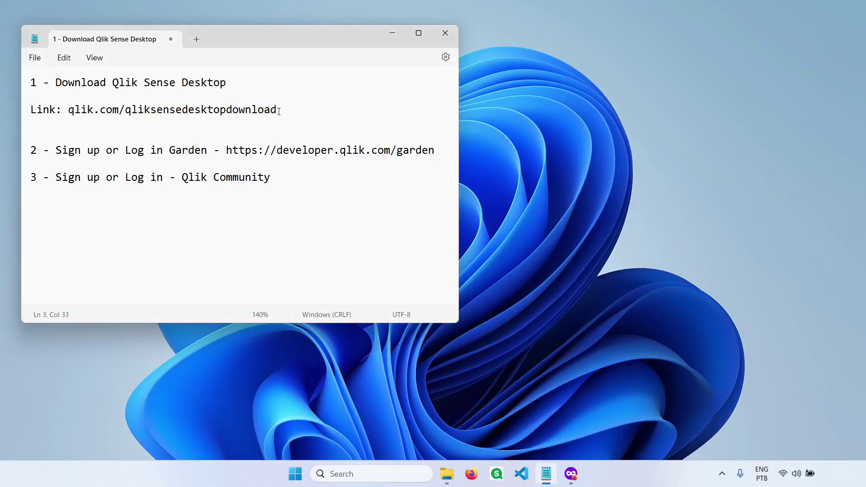
drag(279, 110, 68, 109)
key(ctrl+c)
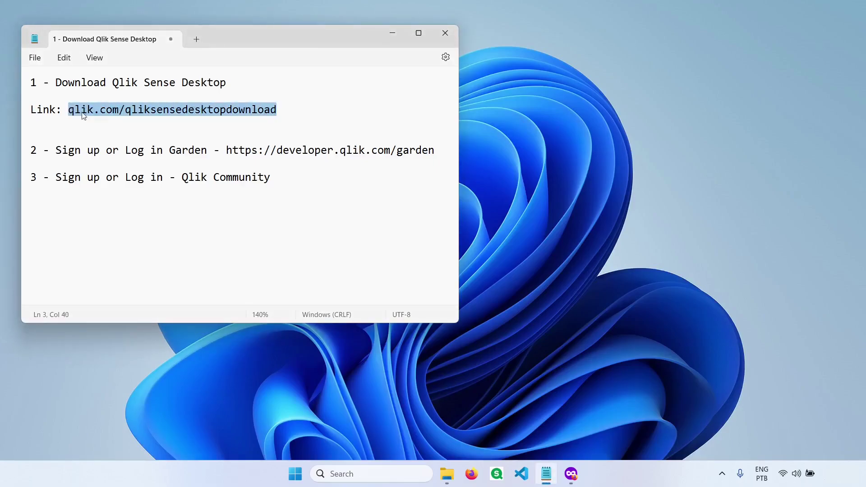
Paste the Qlik Sense Desktop download link into the private Firefox window and load it
click(571, 474)
key(ctrl+v)
click(311, 37)
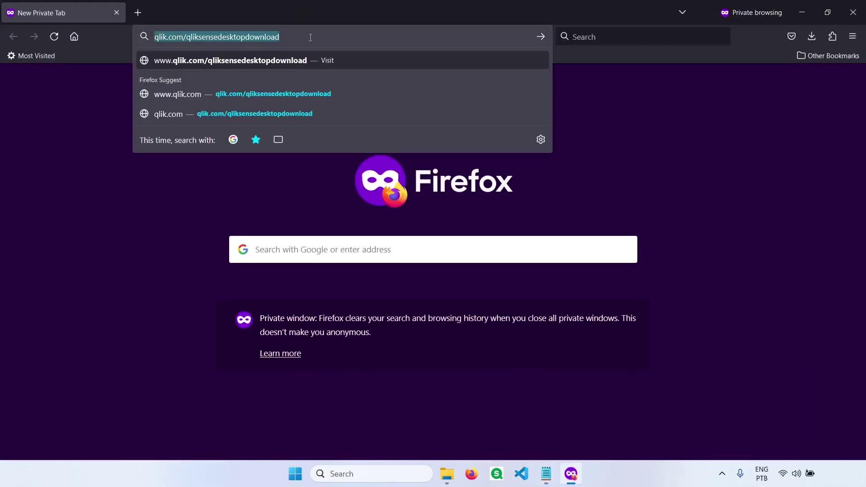
key(Return)
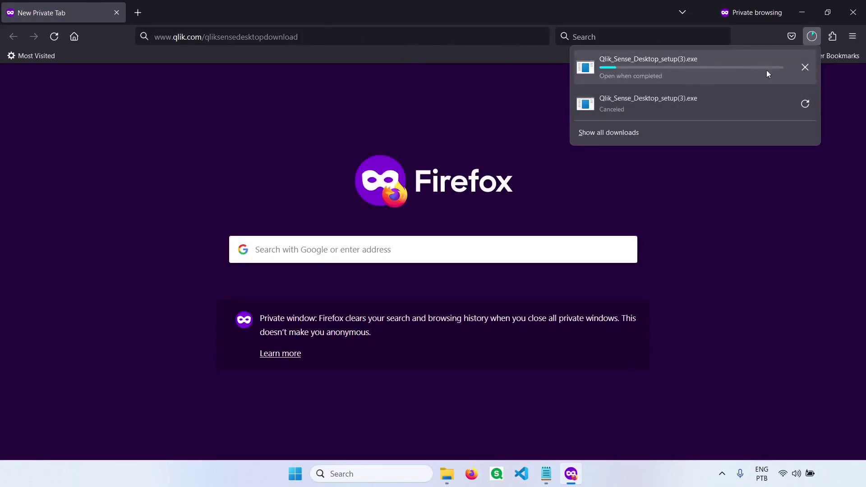
Cancel the installer download, then maximize and hide the Qlik Sense Desktop window
click(804, 68)
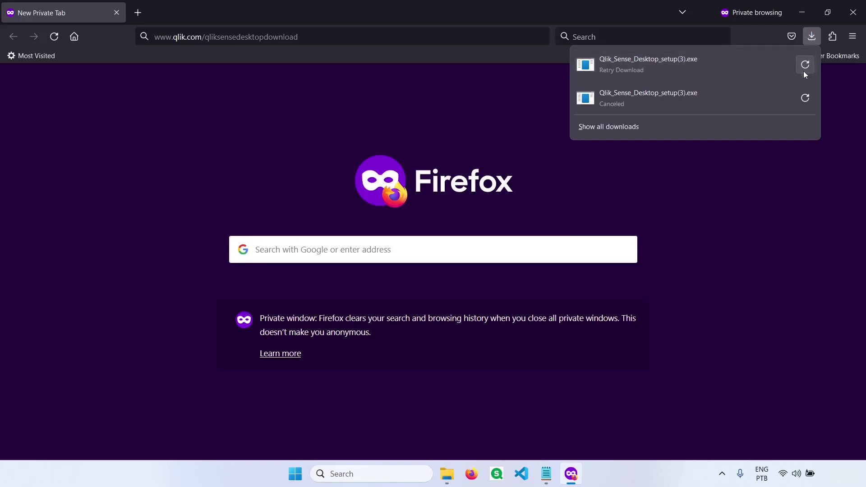
click(464, 296)
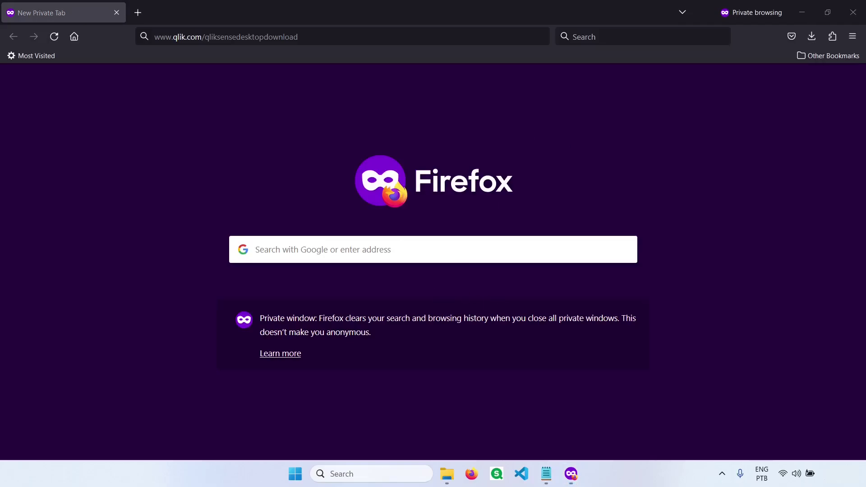
drag(438, 105, 367, 4)
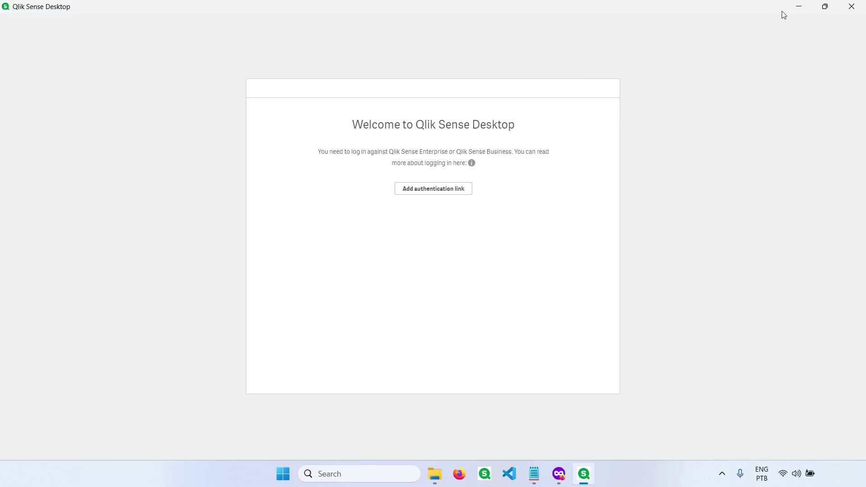
click(798, 8)
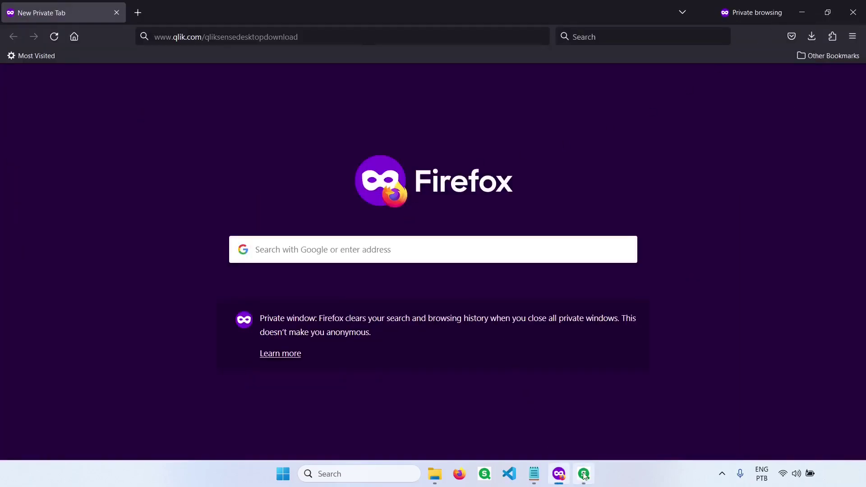
Copy the Garden web address from the notes and load it in Firefox
click(534, 474)
drag(226, 151, 438, 152)
key(ctrl+c)
click(500, 38)
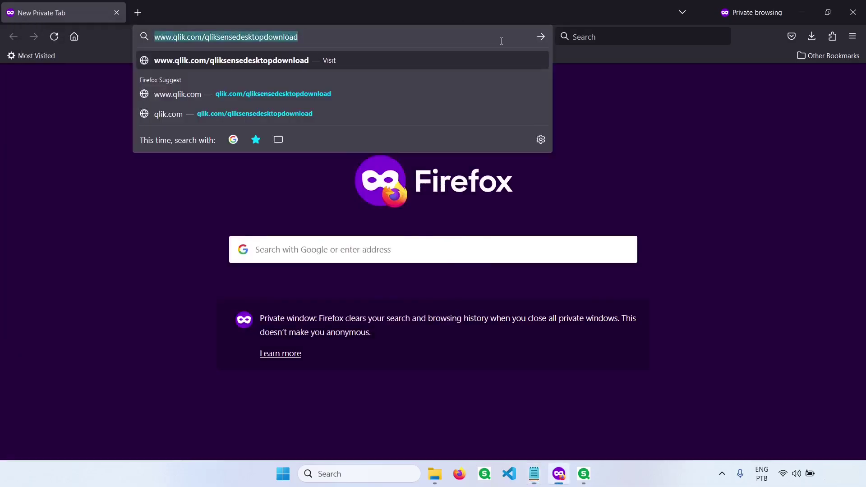
key(ctrl+v)
key(Return)
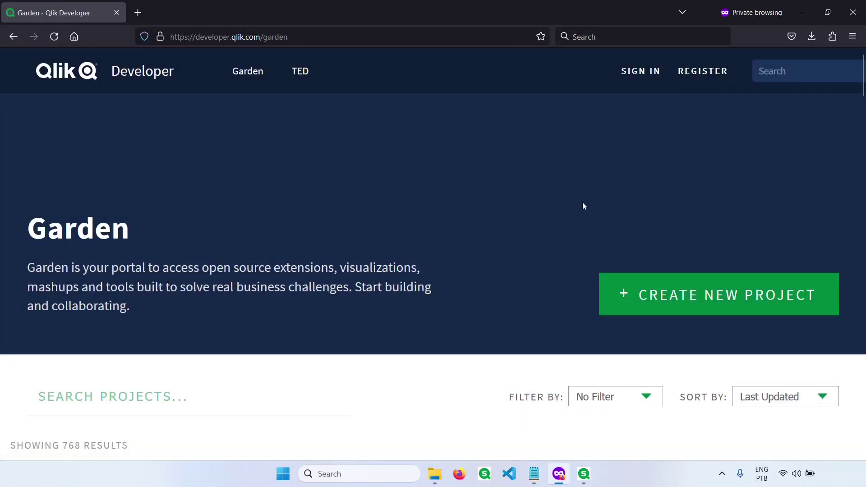
Sign in to the Qlik Developer account with username and password
click(636, 79)
click(202, 312)
text(gui_approbato)
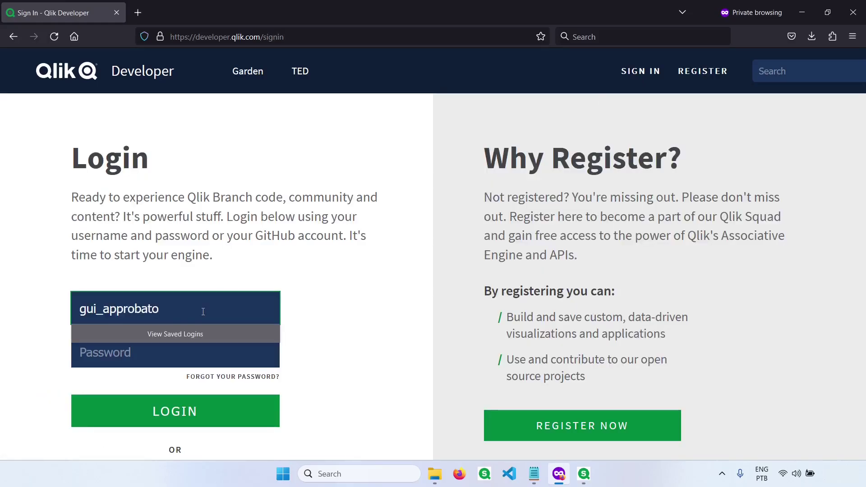
key(Tab)
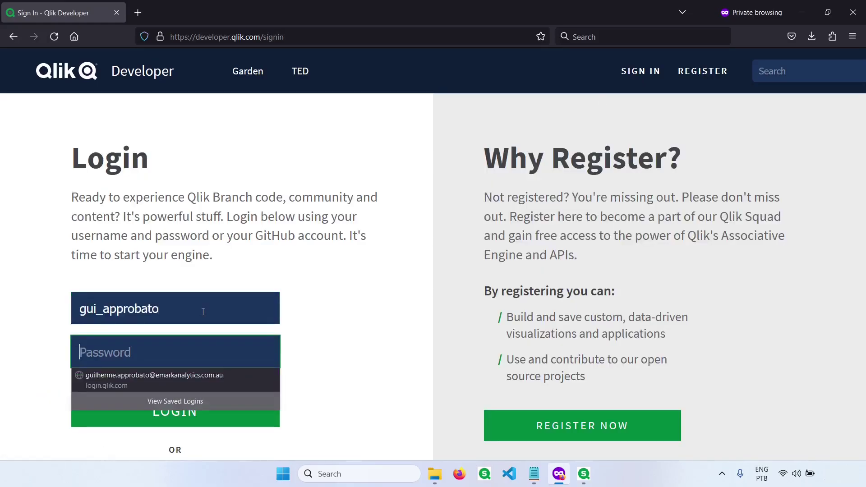
text(********)
key(Return)
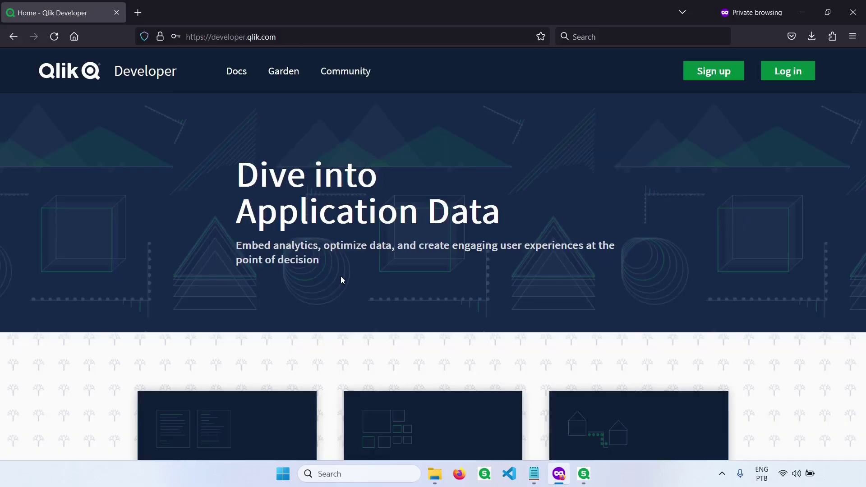
Return to Garden while signed in and open My Profile from the account menu
click(282, 73)
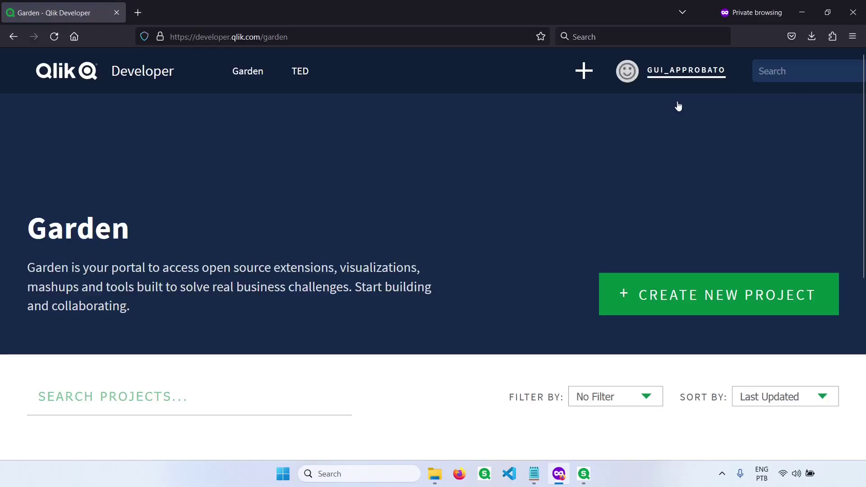
click(680, 75)
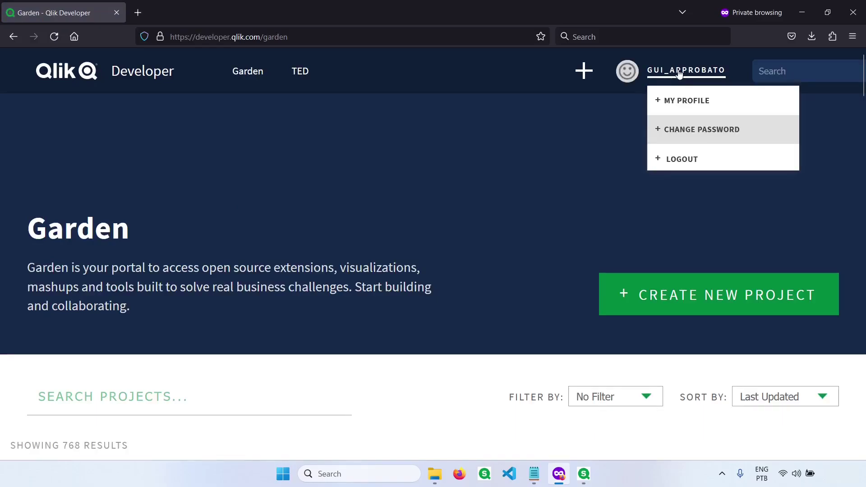
click(697, 103)
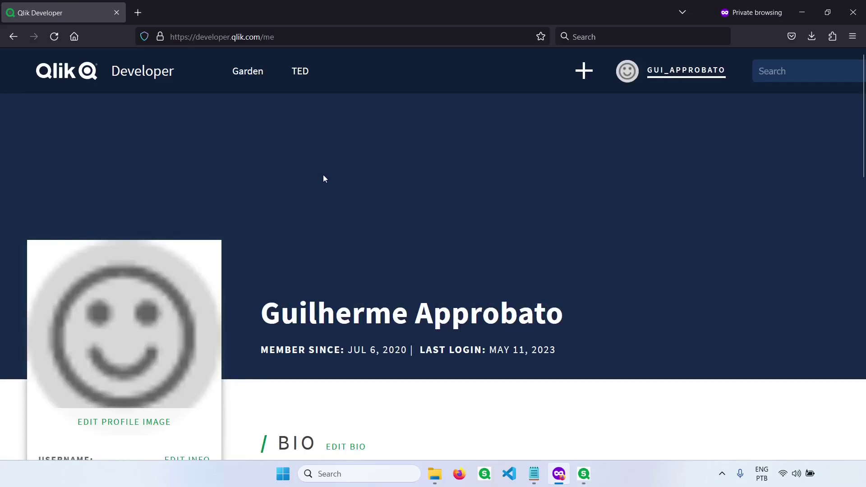
scroll(323, 178, down, 2)
scroll(323, 193, down, 5)
scroll(240, 203, down, 4)
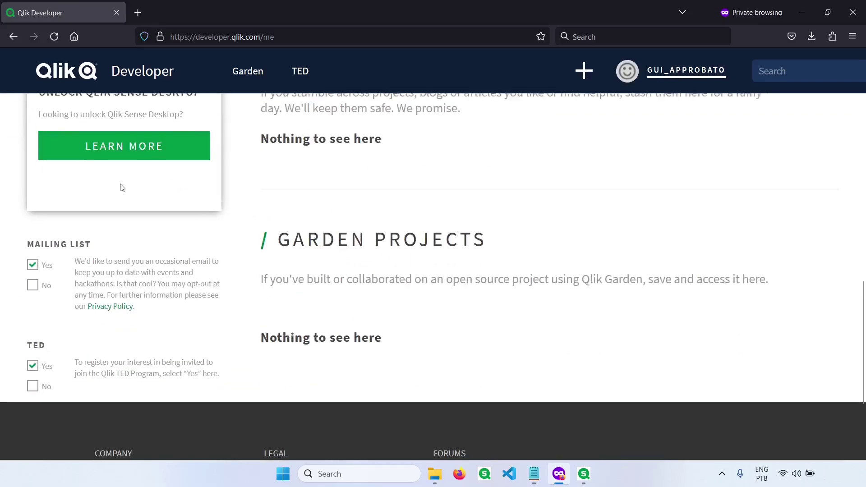
scroll(72, 160, up, 1)
Open the Unlock Qlik Sense Desktop page and follow its Download QSD Unlock File link
drag(67, 142, 199, 159)
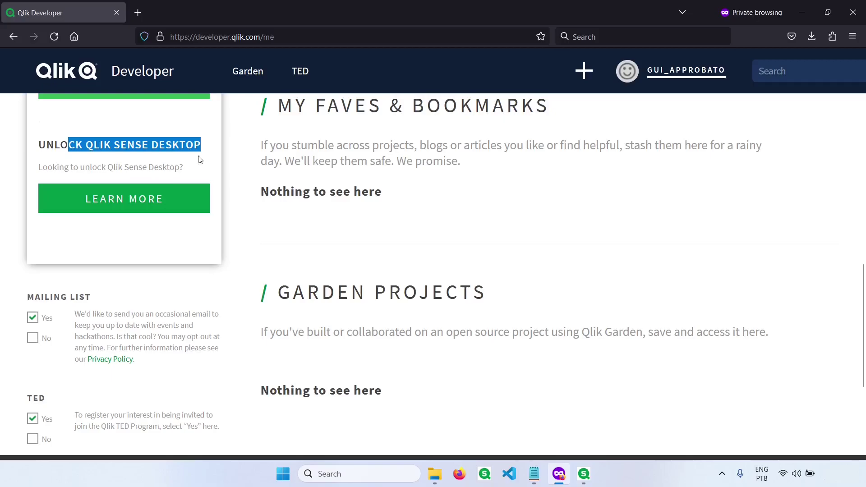
click(123, 205)
scroll(464, 217, down, 3)
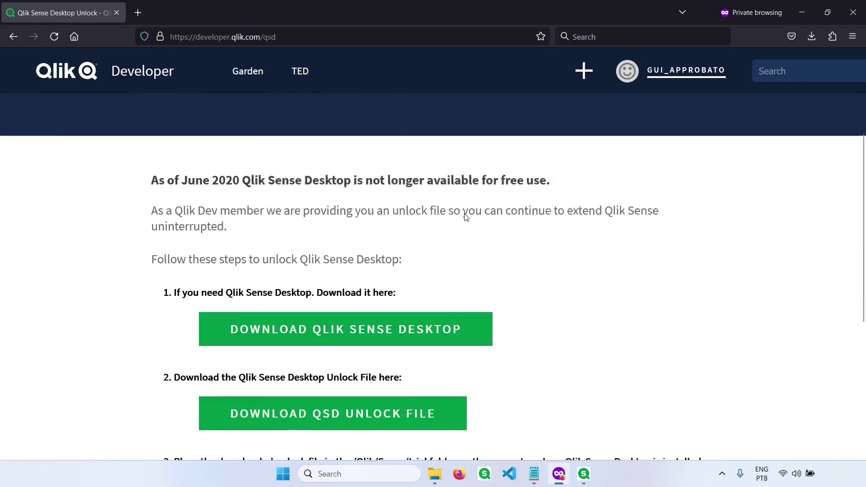
drag(173, 302, 420, 311)
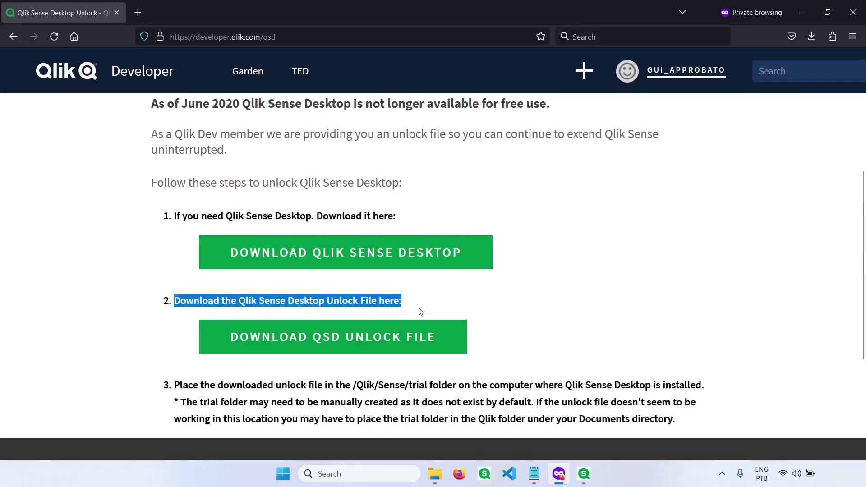
click(353, 344)
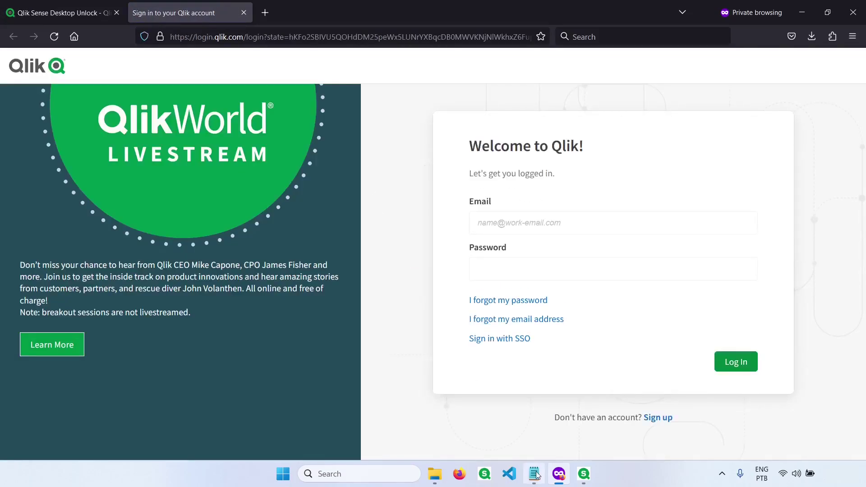
Review the Notepad steps, highlighting 'Log in' in the third step
click(536, 476)
click(232, 215)
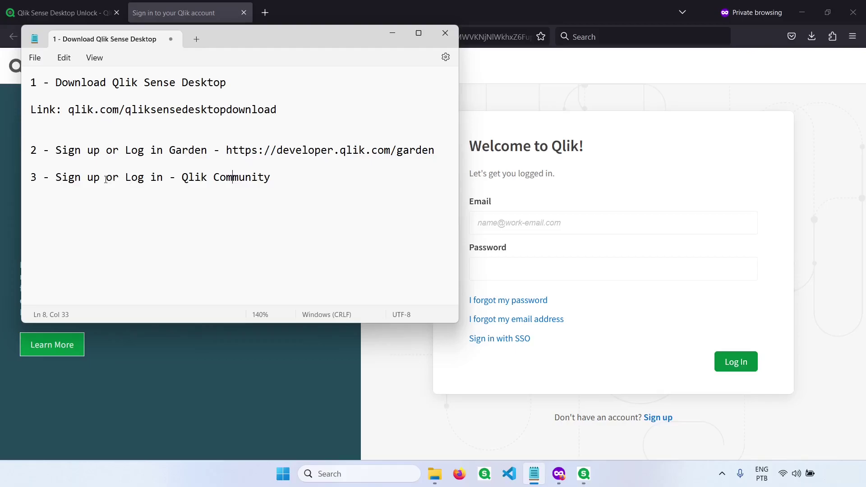
drag(124, 177, 162, 178)
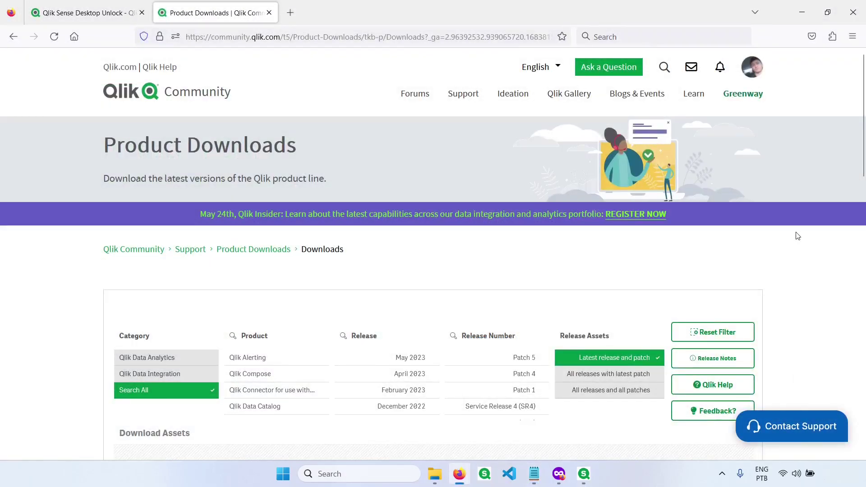
scroll(797, 236, down, 3)
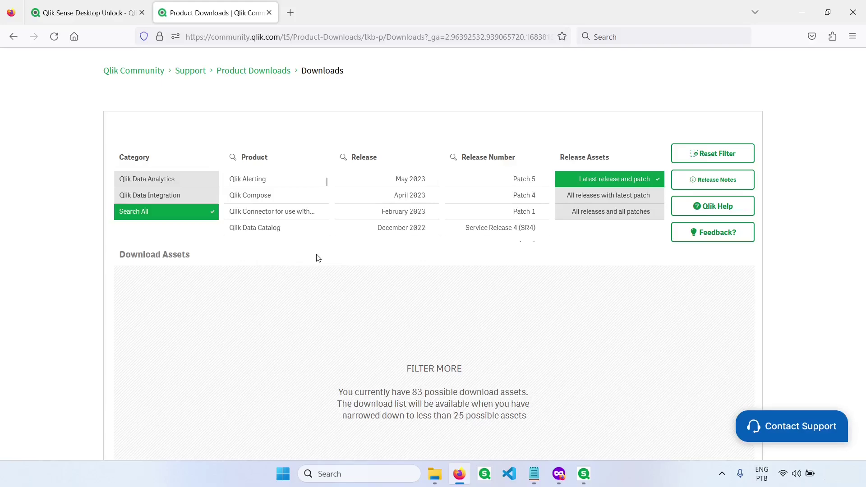
Filter downloads to Qlik Sense Desktop, get Qlik_Sense_Desktop.unlock, and open Documents\Qlik
click(233, 158)
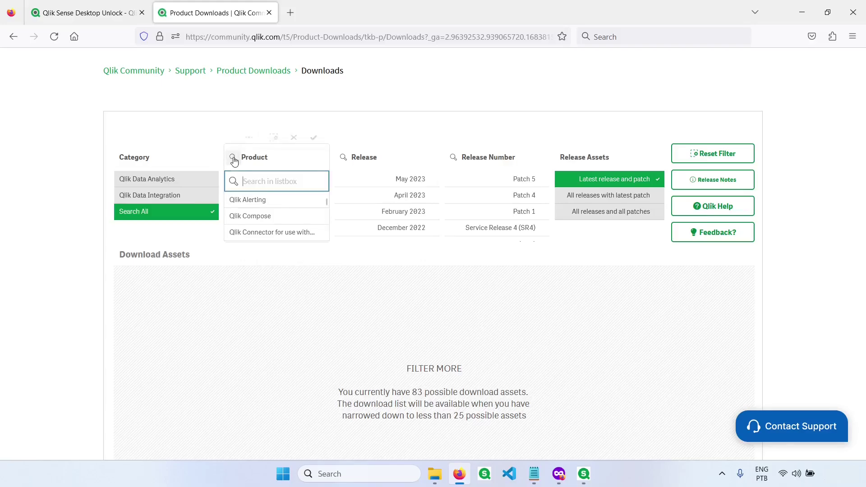
text(Sense)
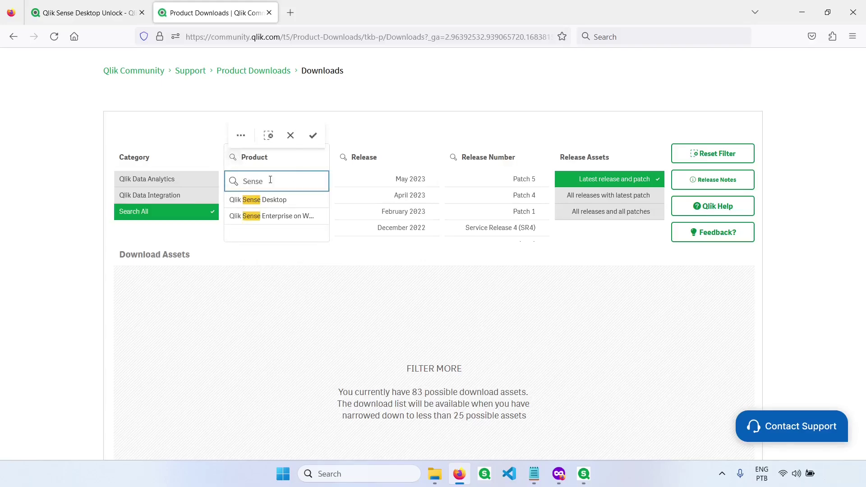
click(280, 202)
click(313, 135)
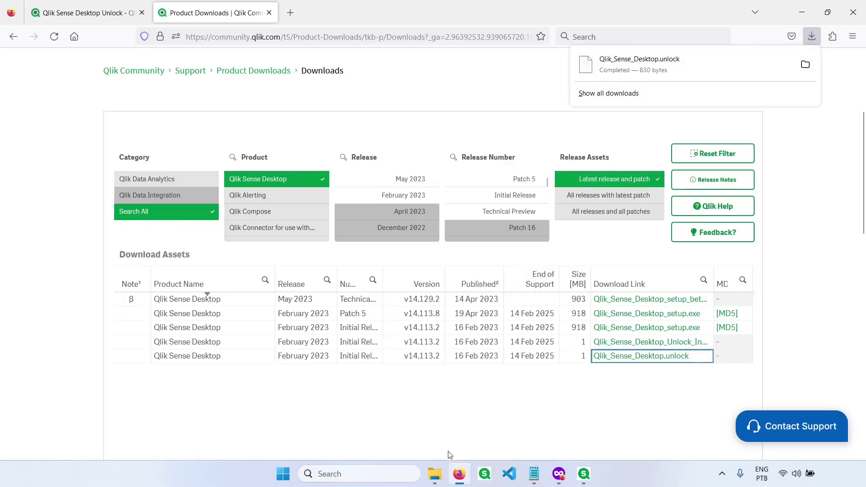
click(434, 474)
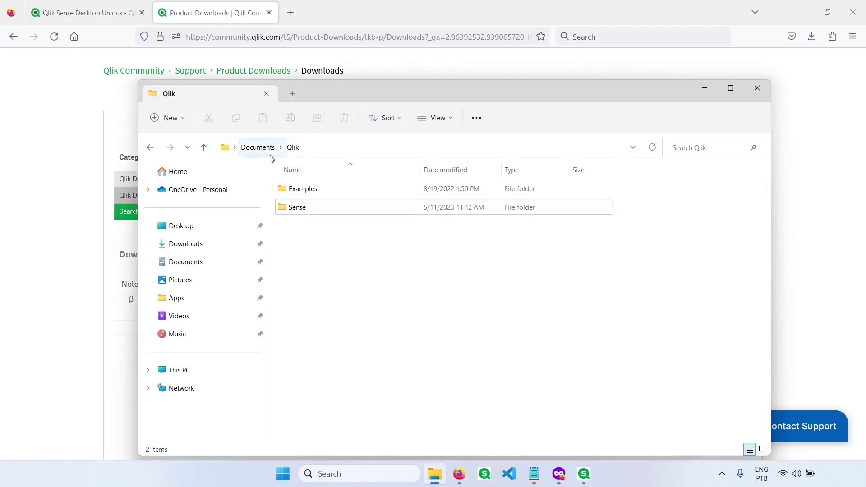
Open the Sense folder in Documents\Qlik, dismissing a context menu without creating anything
click(301, 210)
double_click(302, 210)
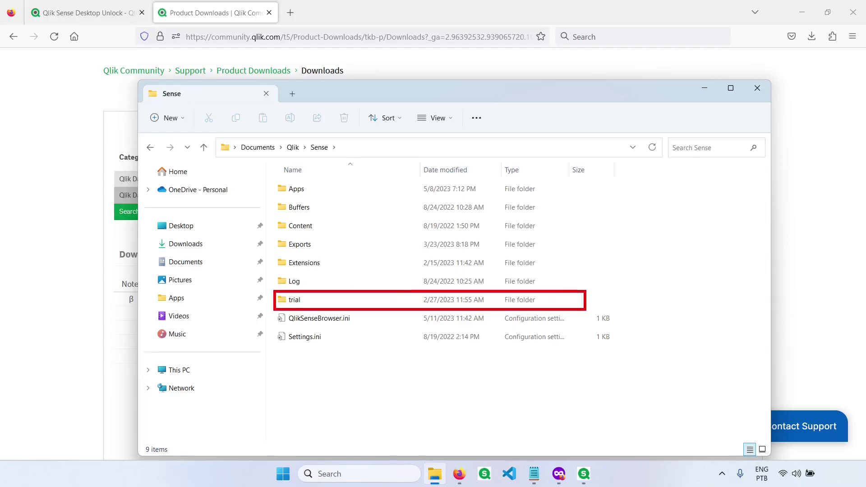
right_click(432, 367)
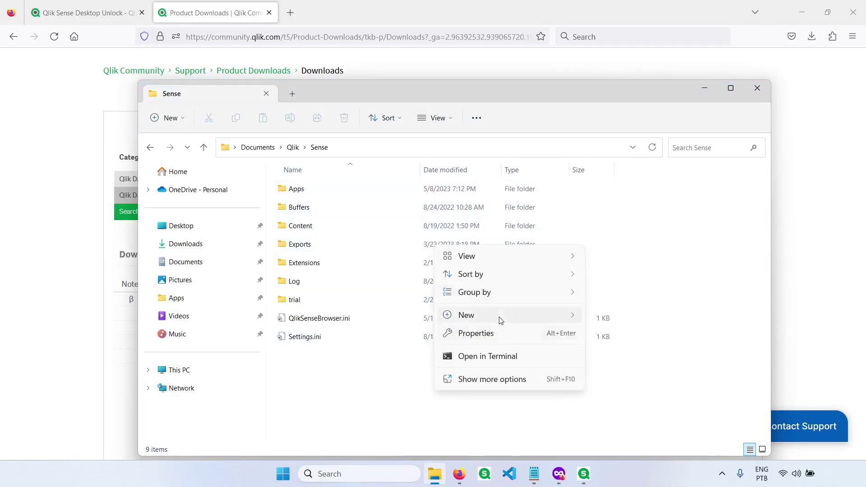
mouse_move(466, 314)
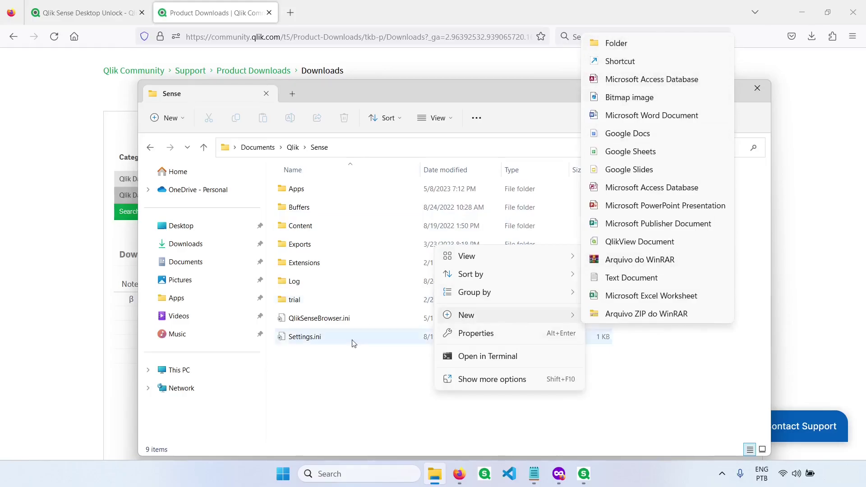
click(332, 373)
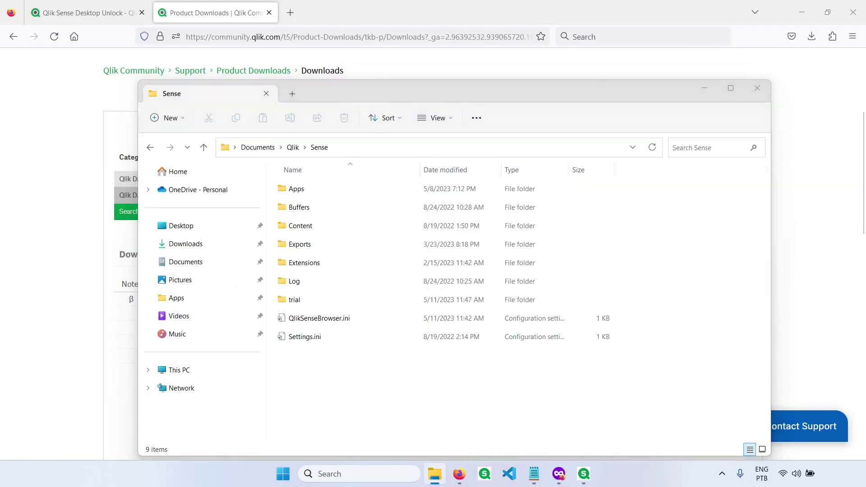
Move Qlik_Sense_Desktop.unlock into the trial folder, open it, and close Qlik Sense Desktop
mouse_move(302, 303)
mouse_down()
mouse_move(673, 257)
mouse_move(305, 304)
mouse_up()
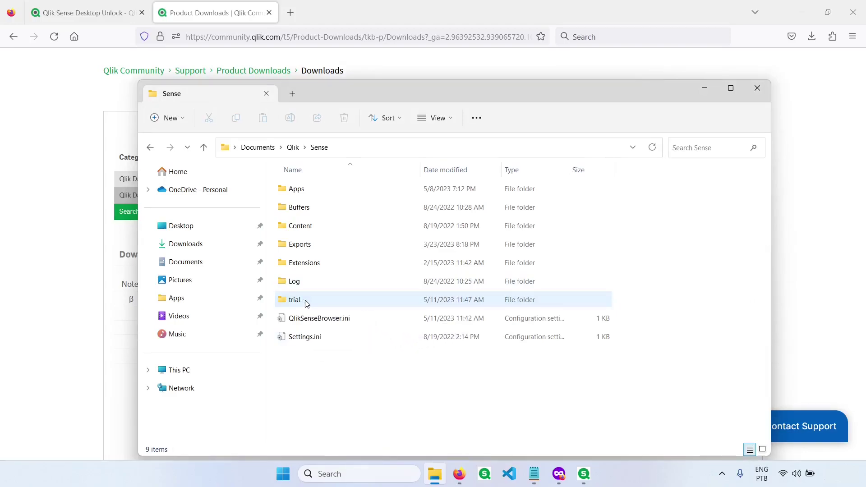
double_click(305, 303)
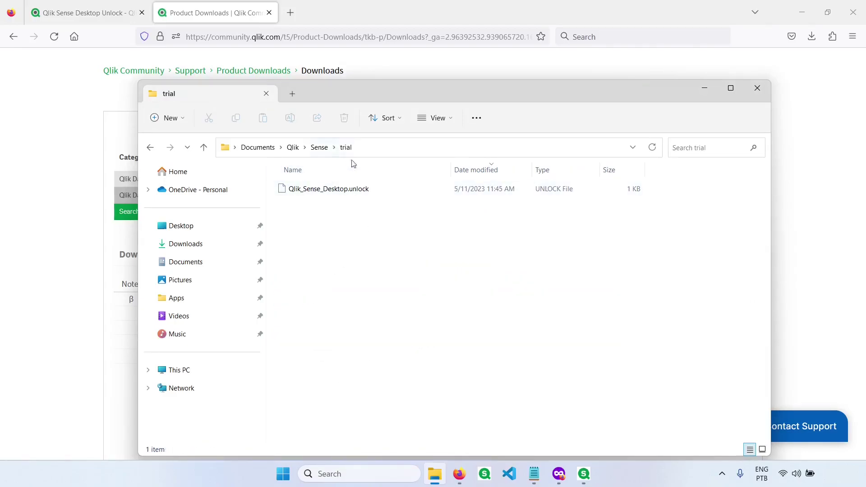
click(585, 474)
click(851, 7)
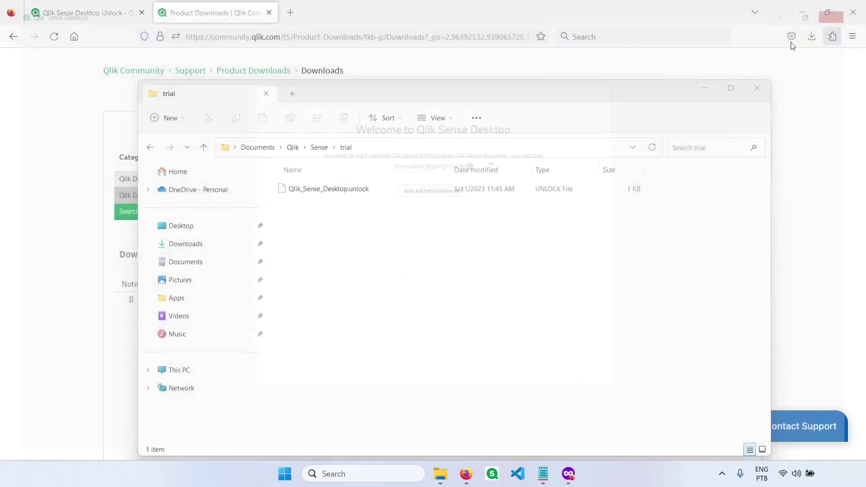
Relaunch Qlik Sense Desktop and check the trial expiry date, Sunday, August 6, 2023
click(498, 476)
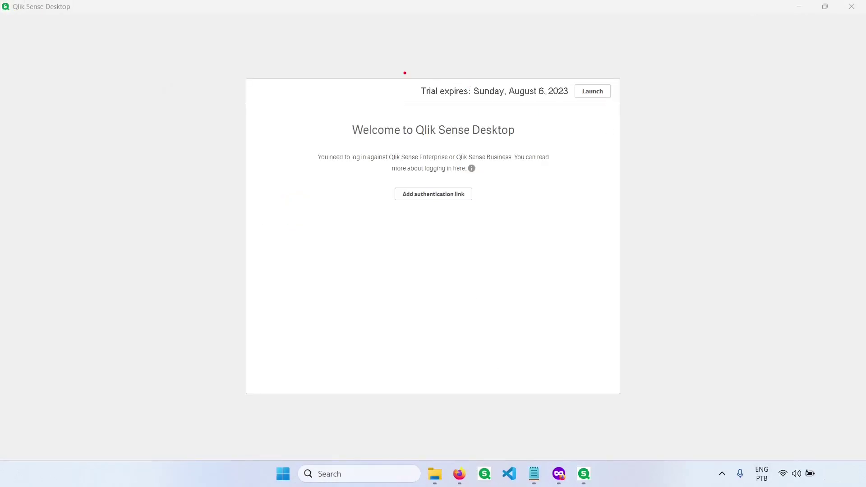
mouse_move(405, 72)
mouse_down()
mouse_move(636, 109)
mouse_move(737, 91)
mouse_up()
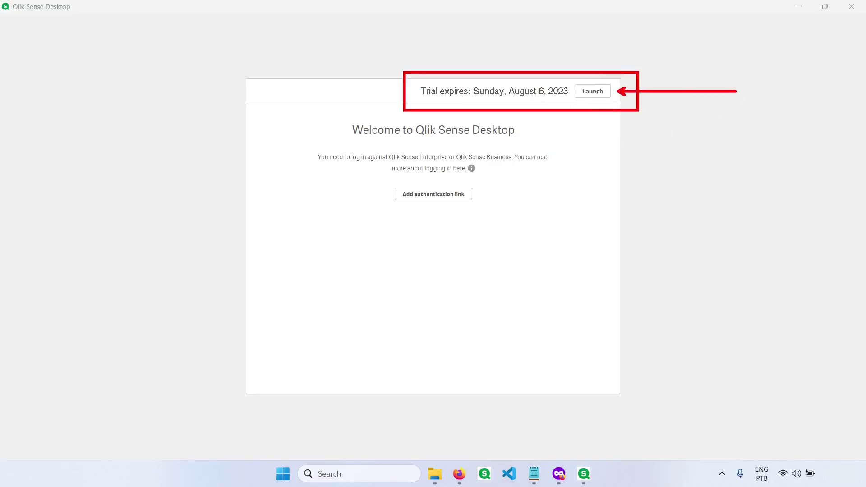
key(Escape)
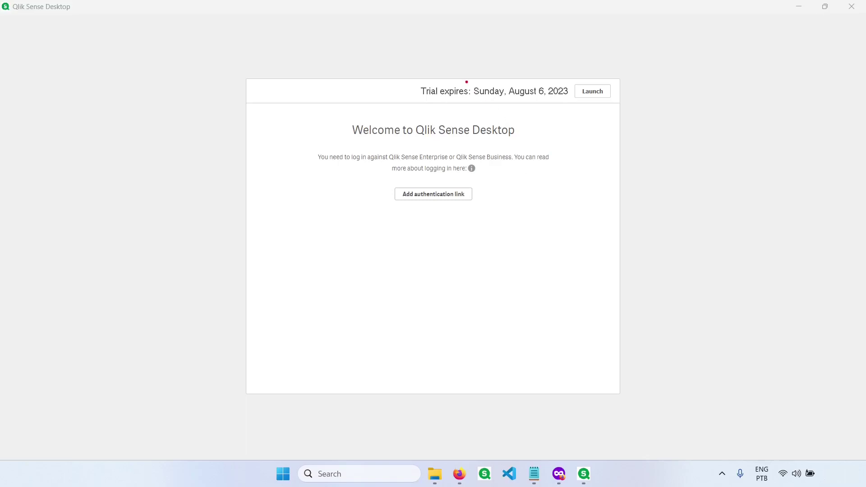
drag(466, 82, 571, 104)
key(Escape)
Switch to Firefox's Product Downloads page, then back to the trial folder in File Explorer
click(463, 475)
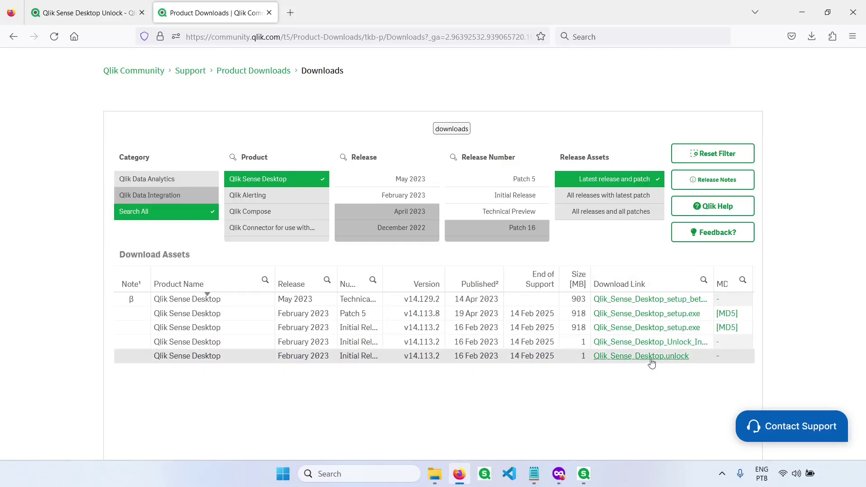
click(435, 474)
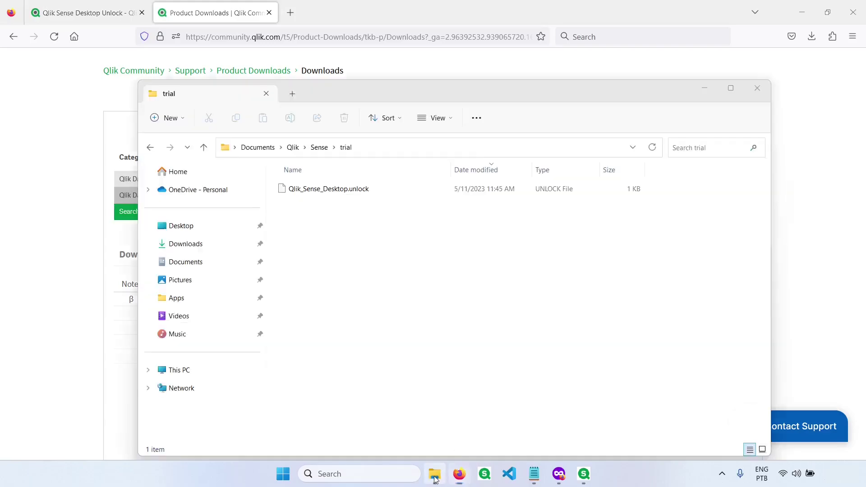